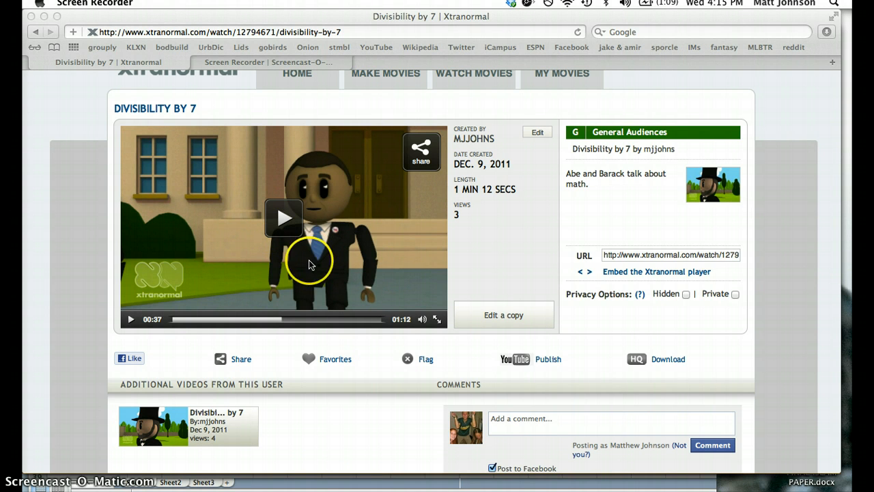
Step: Play the Divisibility by 7 video from the beginning in full screen
left_click(437, 319)
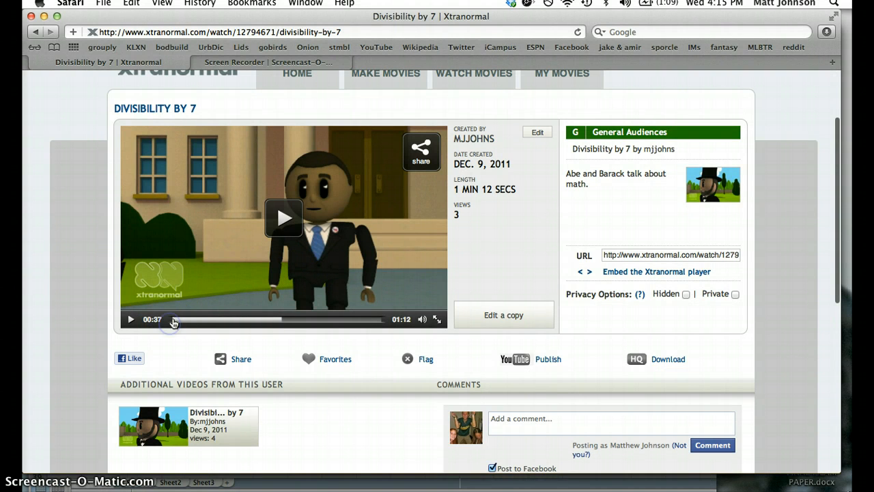
left_click(172, 320)
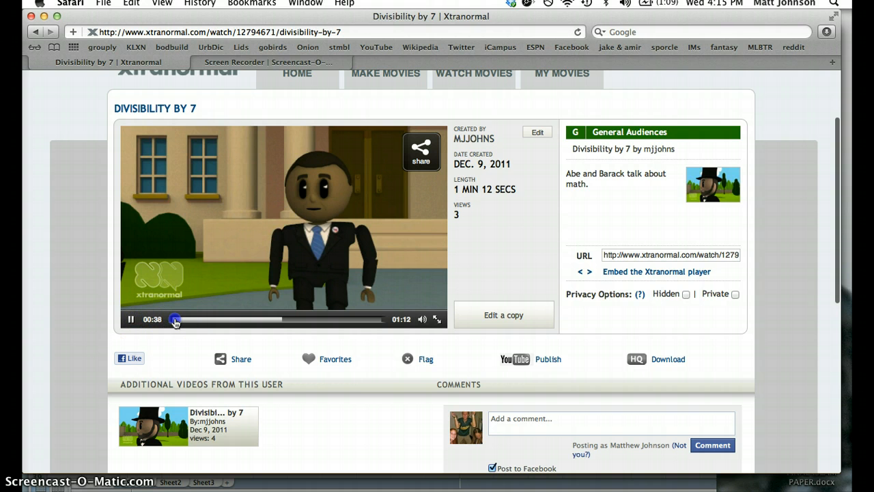
left_click(263, 334)
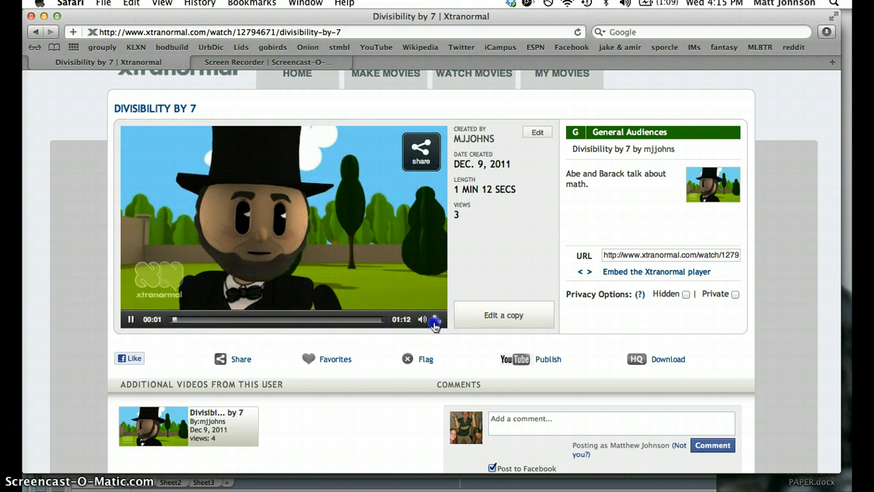
left_click(437, 319)
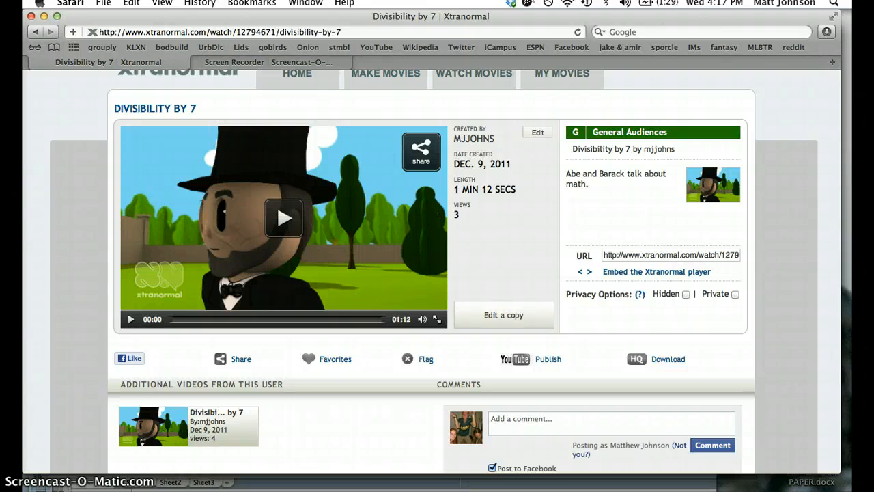
Step: Minimize the video page's window and switch to worksheet for final.docx in Word
double_click(372, 15)
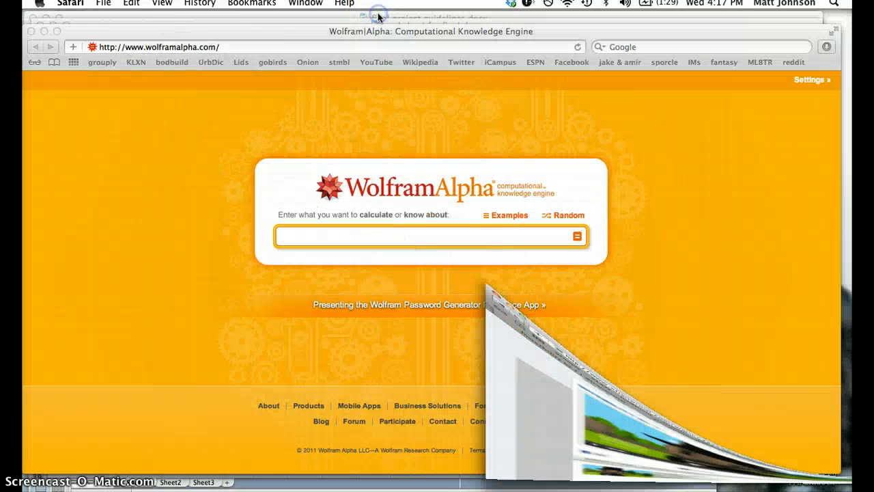
left_click(384, 21)
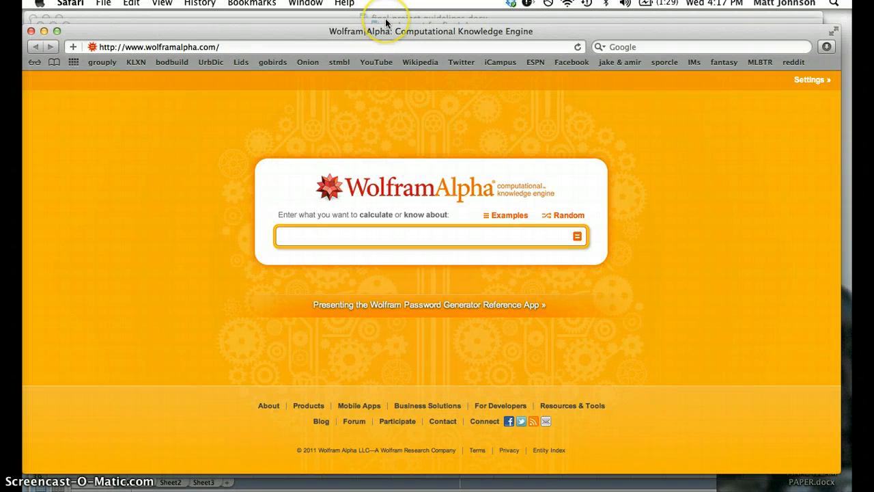
key("ctrl+Down")
key("ctrl+Down")
key("ctrl+Down")
key("ctrl+Down")
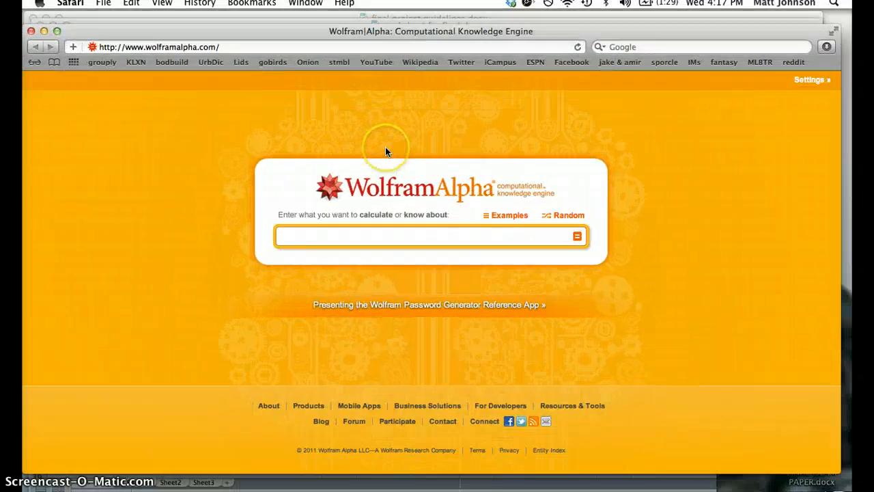
key("ctrl+Up")
left_click(638, 210)
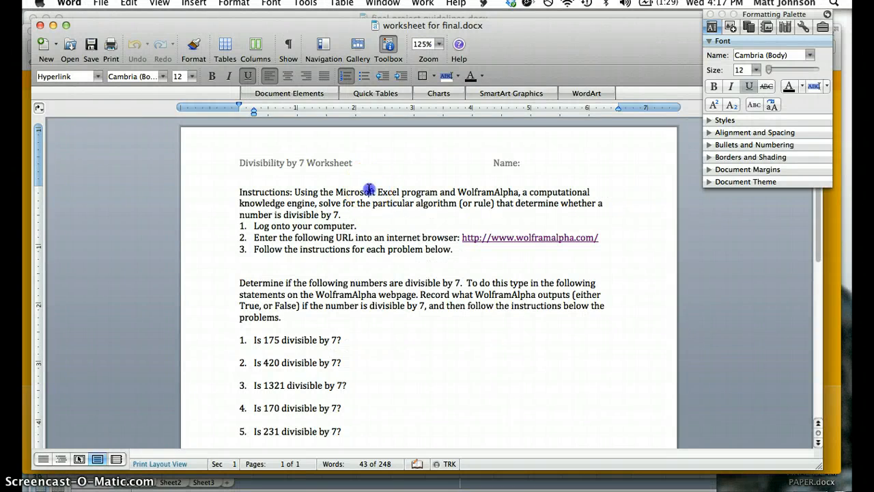
Step: Read through the worksheet's instructions, the five divisibility questions and the prompting questions about the Excel output
left_click(368, 189)
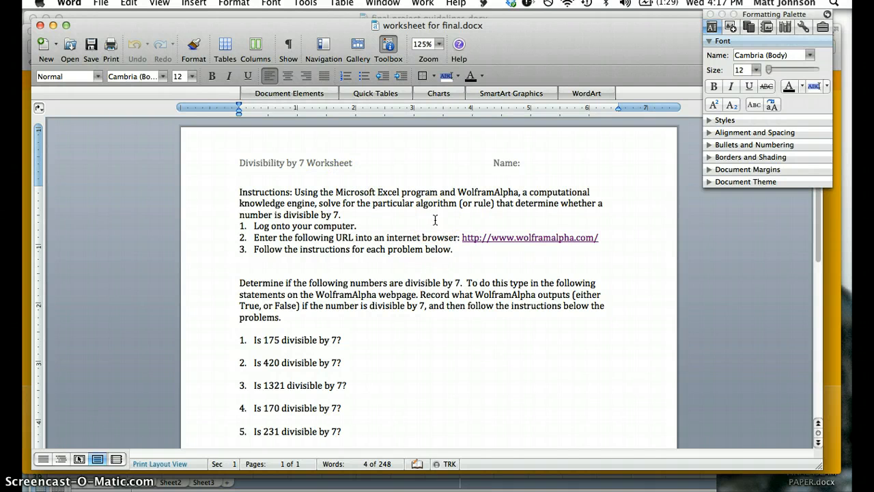
left_click(421, 223)
scroll(347, 236, "down", 5)
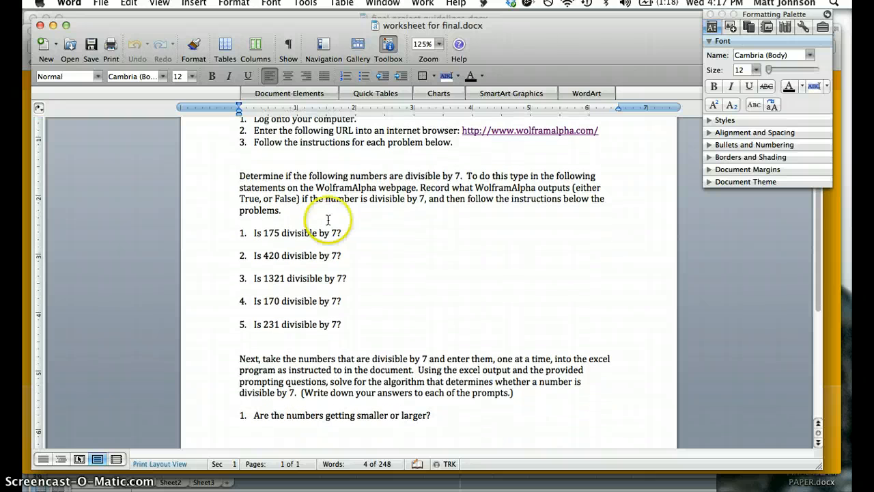
left_click(280, 233)
left_click(285, 279)
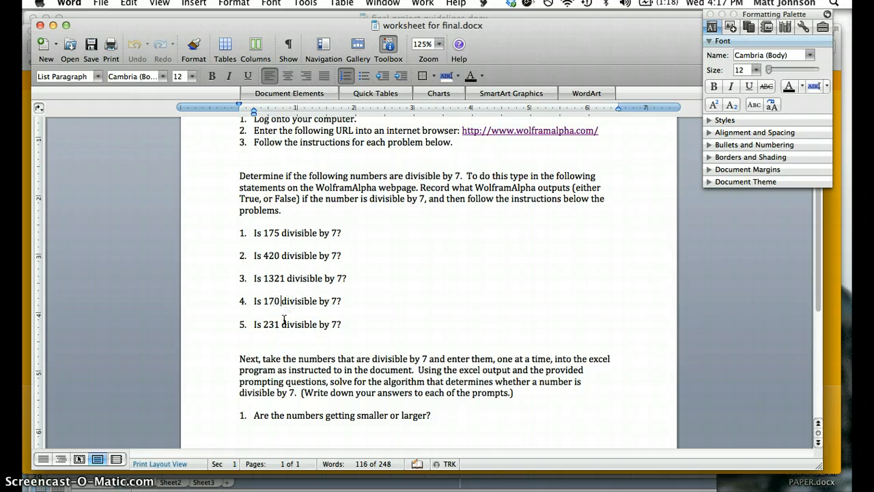
left_click(362, 323)
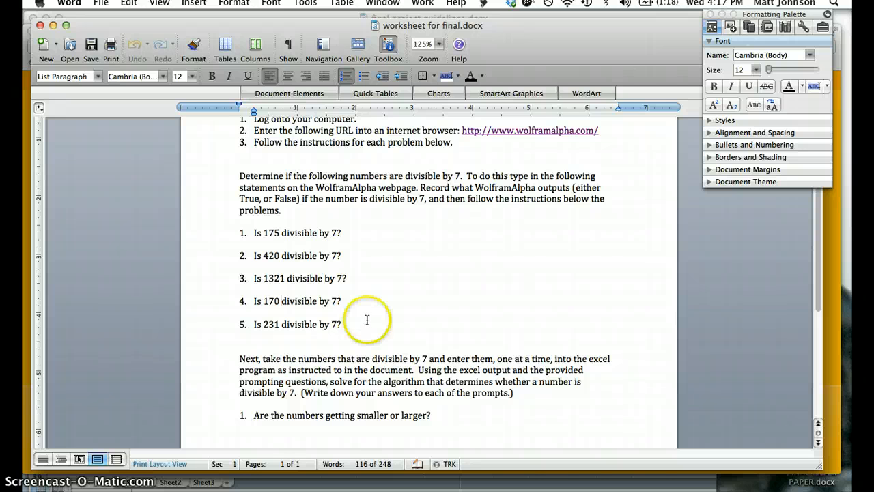
scroll(380, 276, "down", 2)
scroll(381, 276, "down", 1)
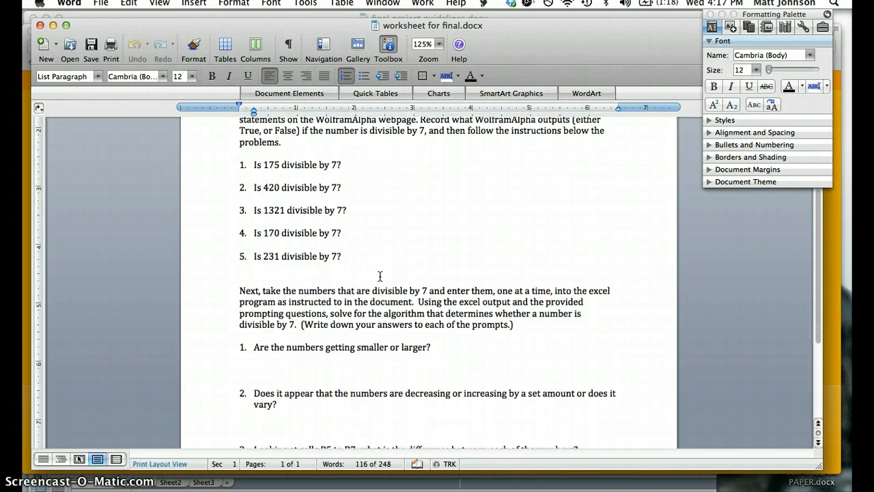
scroll(380, 276, "down", 4)
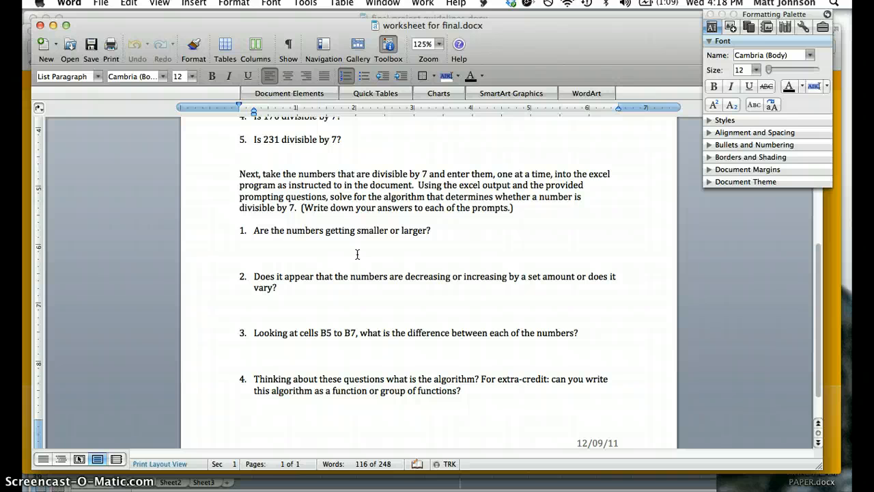
scroll(377, 238, "up", 5)
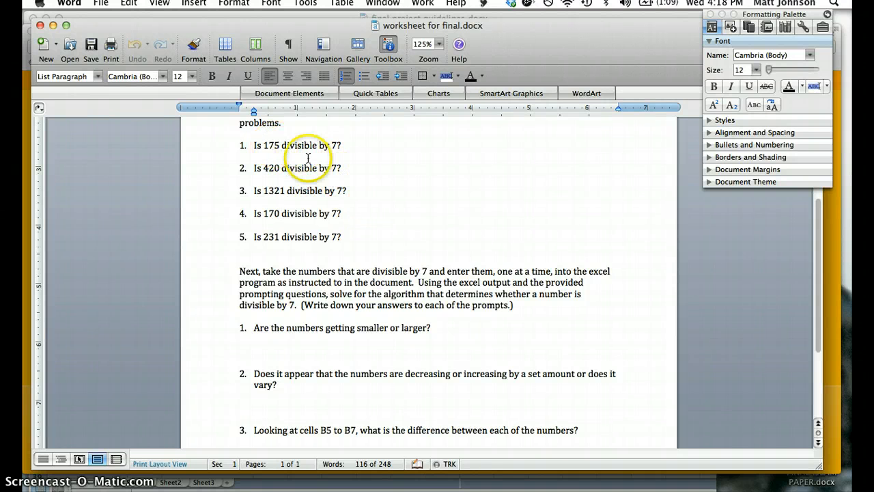
Step: Switch to the WolframAlpha page in Safari and submit the query "is 175 divisible by 7?"
key("ctrl+Up")
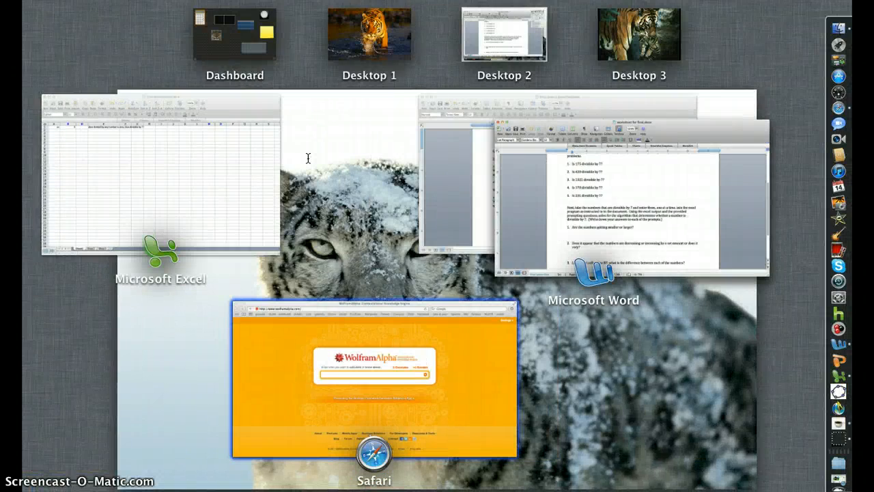
left_click(355, 349)
left_click(379, 231)
type("is ")
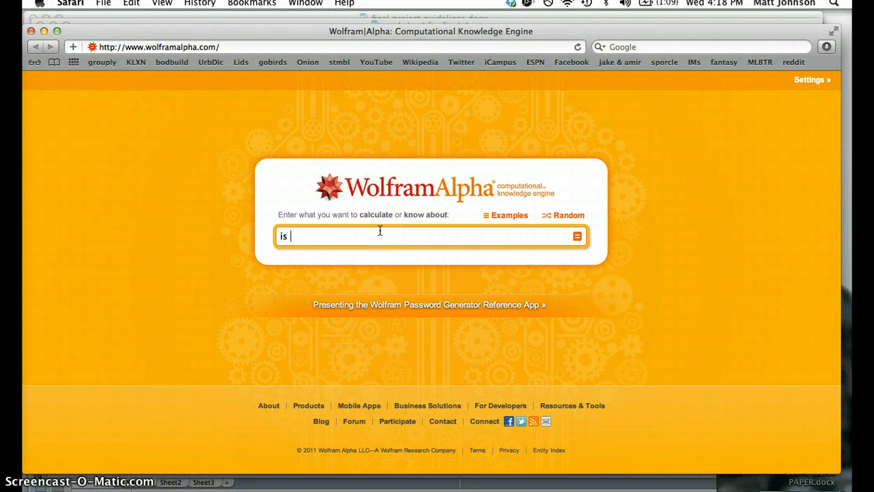
type("175 divisible by 7?")
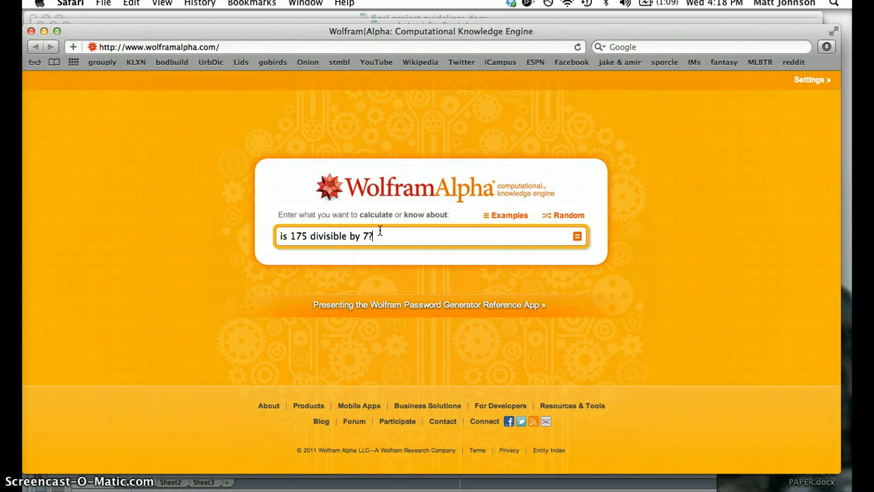
key("Return")
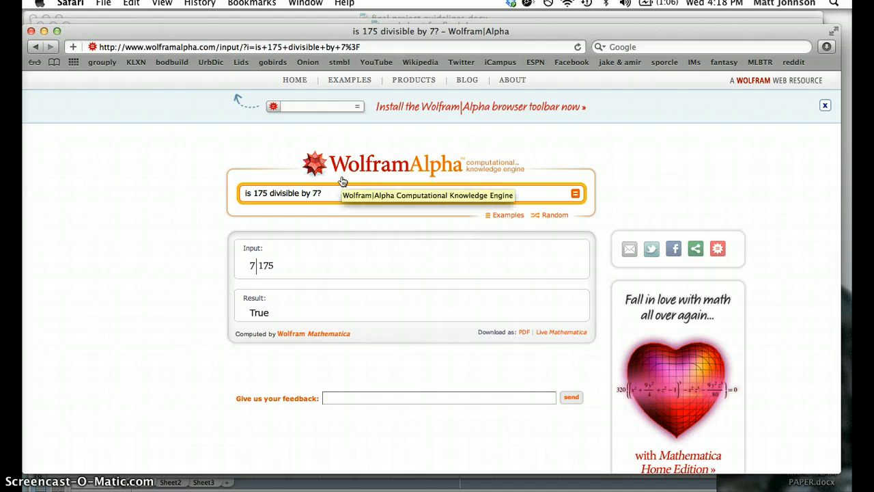
Step: Switch to the Final presentation.xlsx workbook in Excel and shift its window slightly
key("ctrl+Up")
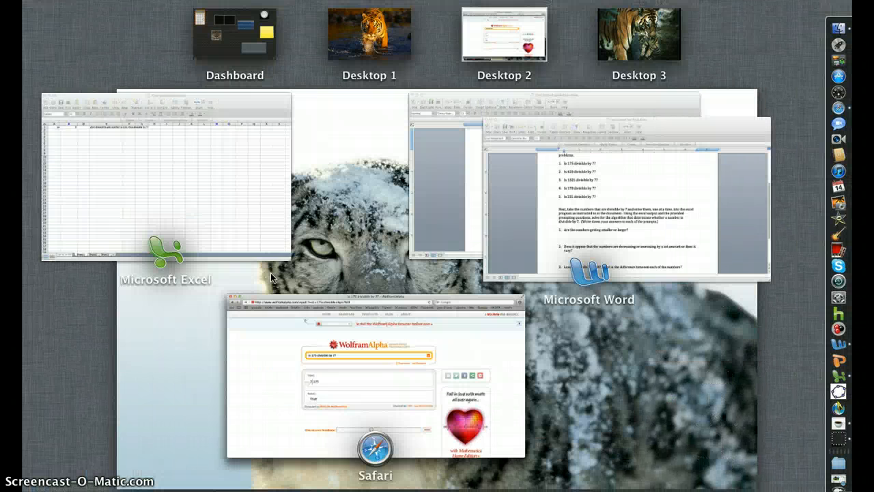
left_click(233, 226)
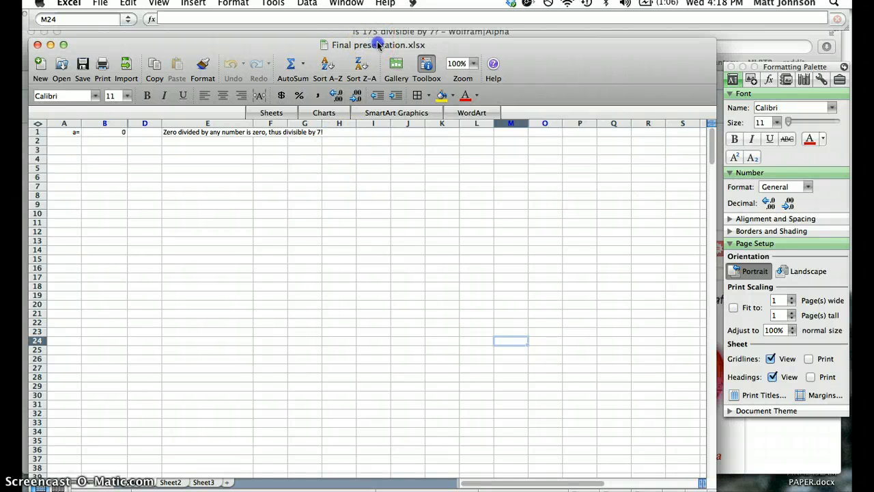
left_click_drag(375, 44, 379, 39)
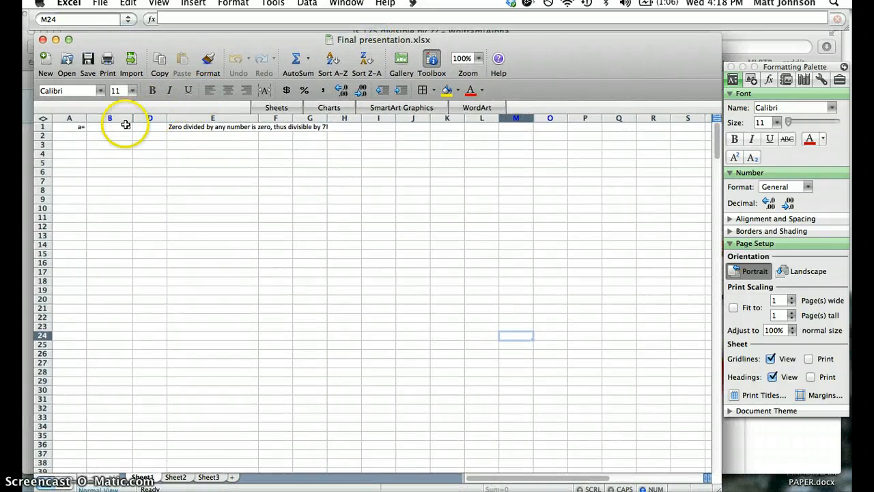
Step: Set cell B1 to 175 and inspect the formulas in cells B3 and B4
left_click(121, 127)
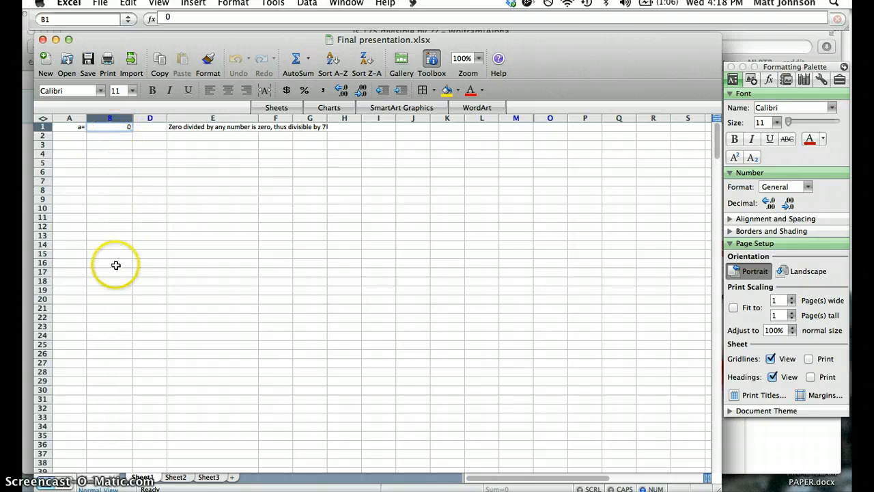
type("17")
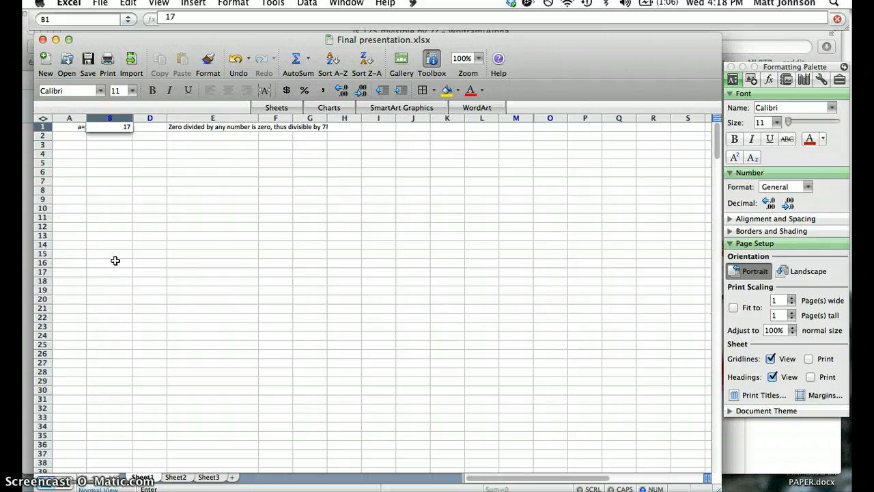
type("5")
key("Return")
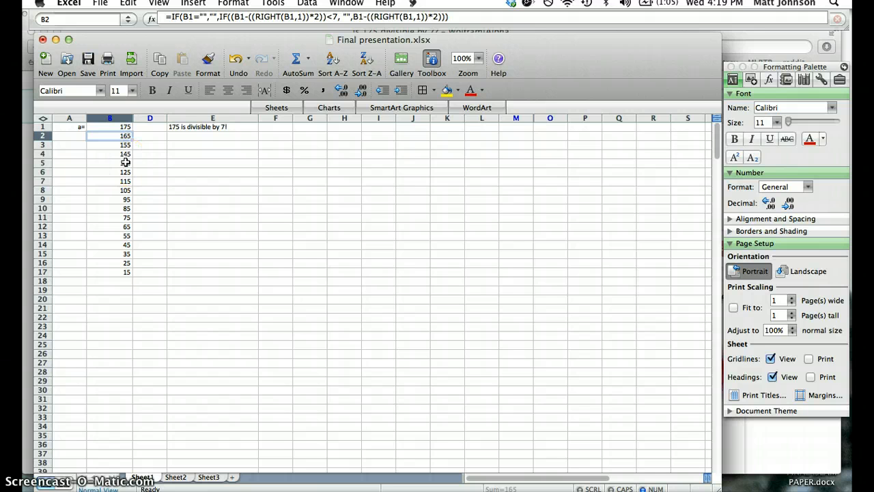
key("Down")
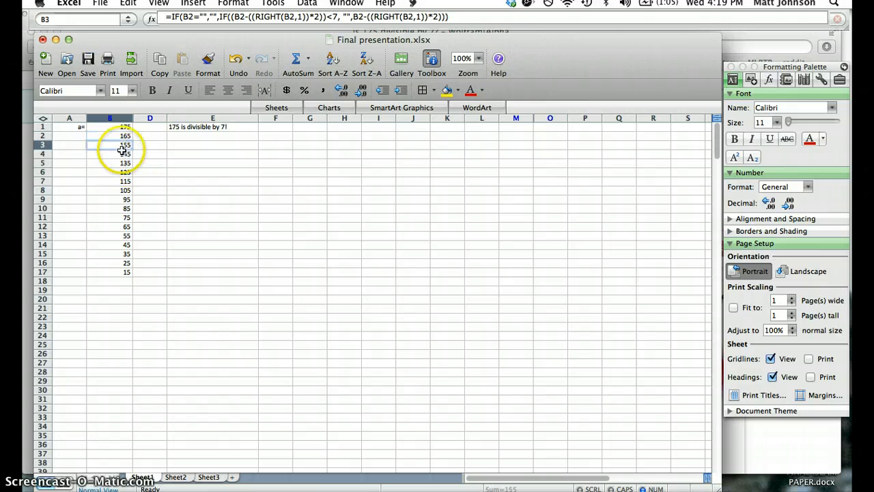
left_click(117, 158)
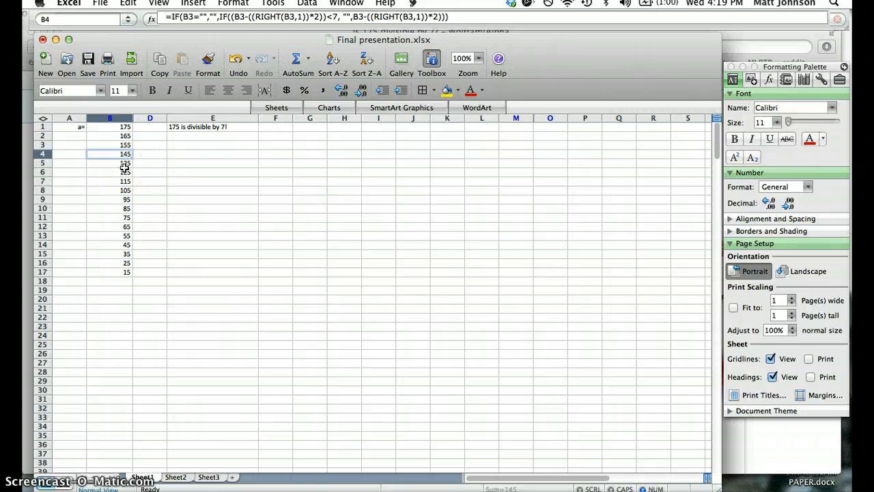
Step: Set the tested number in cell B1 to 14
left_click(123, 127)
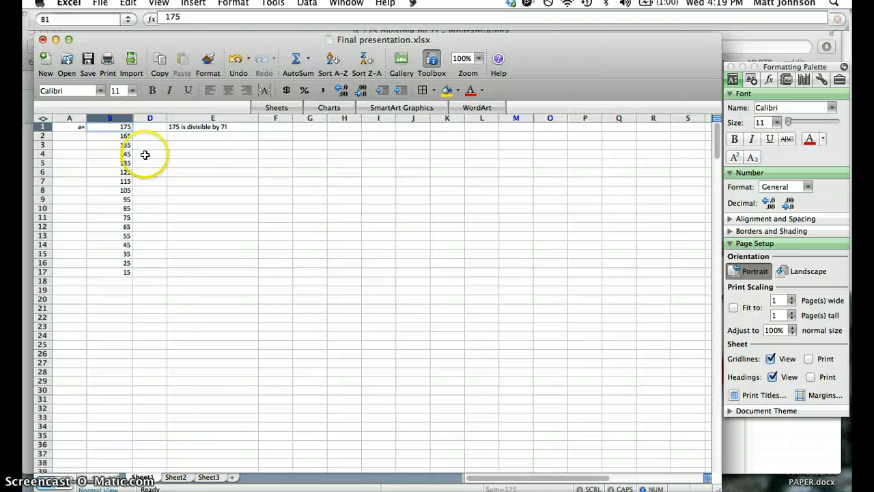
type("14")
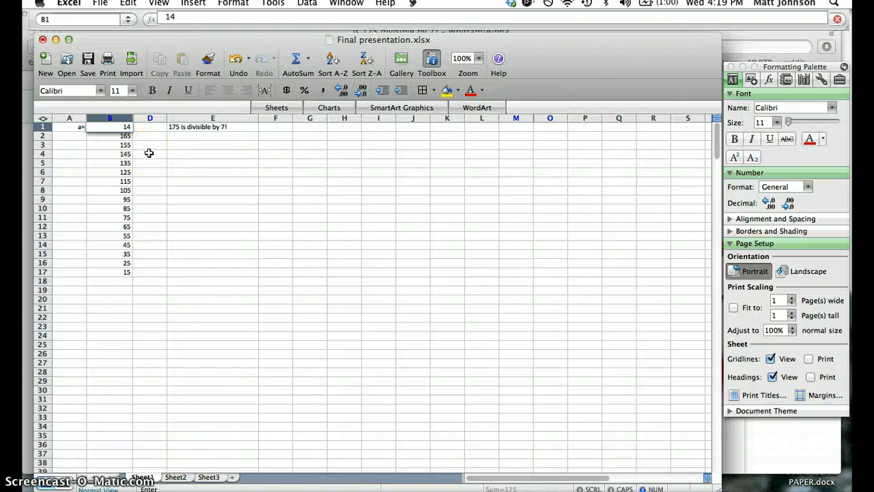
key("Return")
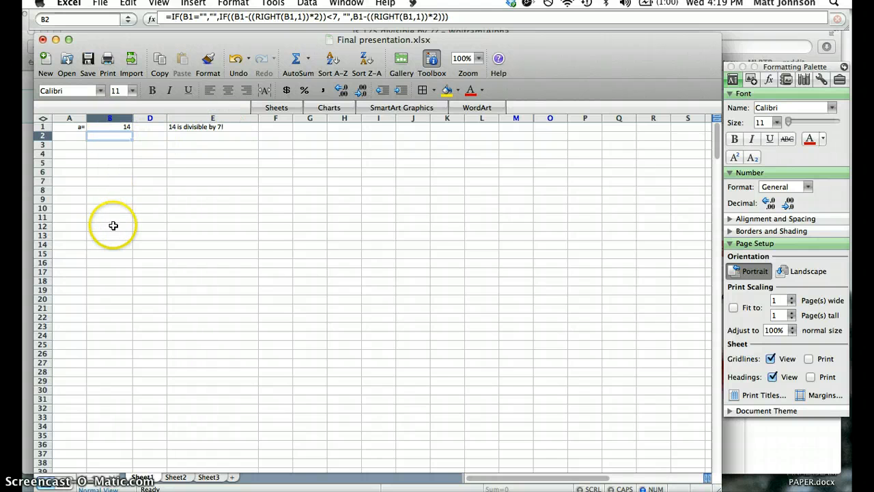
Step: Set the tested number in cell B1 to 84
left_click(124, 127)
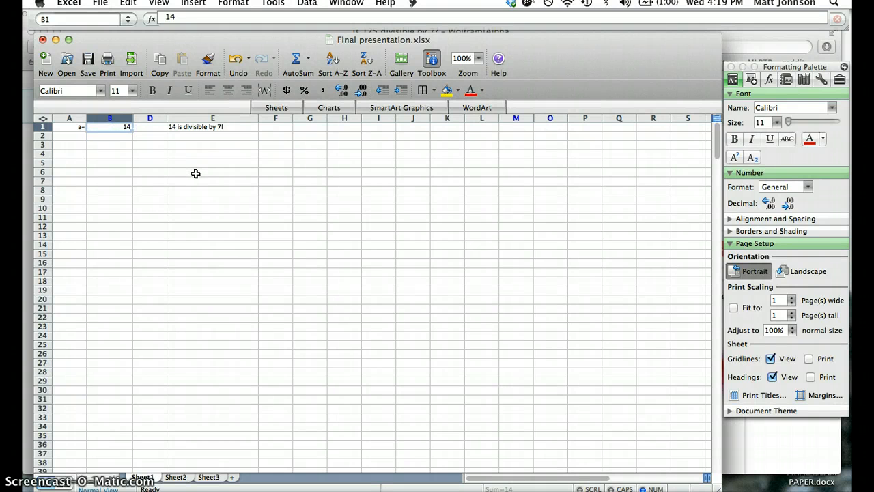
type("8")
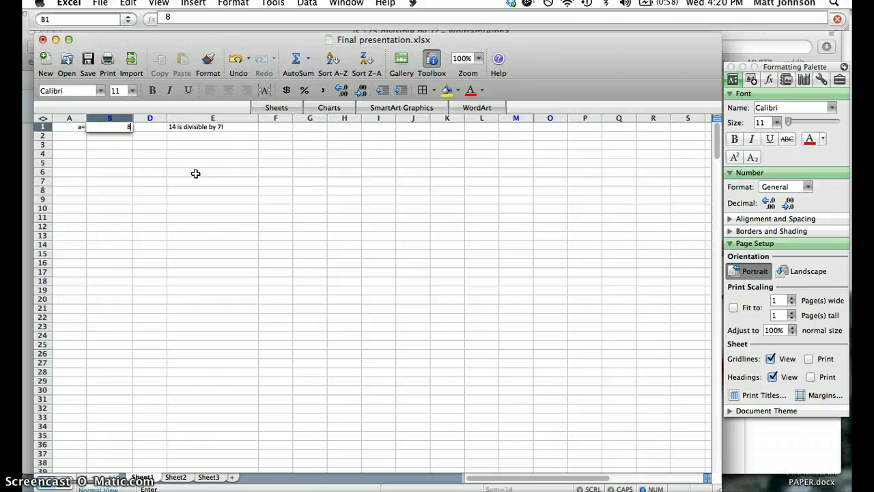
type("4")
key("Return")
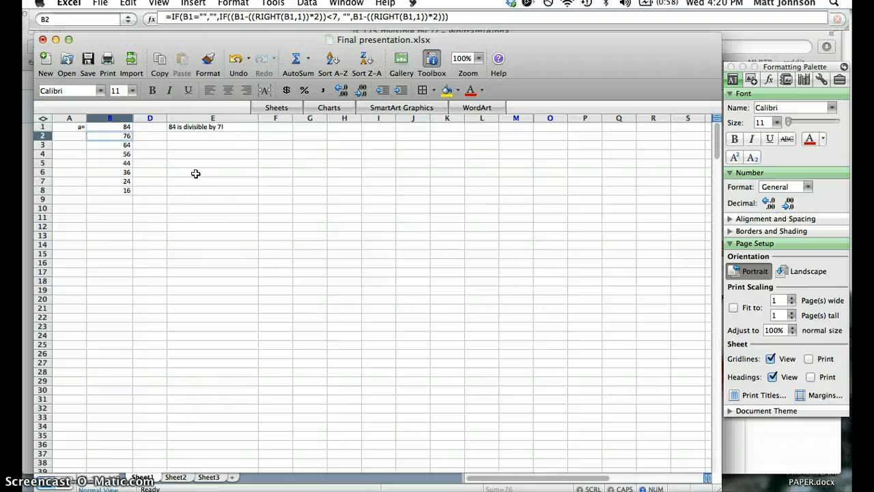
Step: Set the tested number in cell B1 to 56
left_click(123, 127)
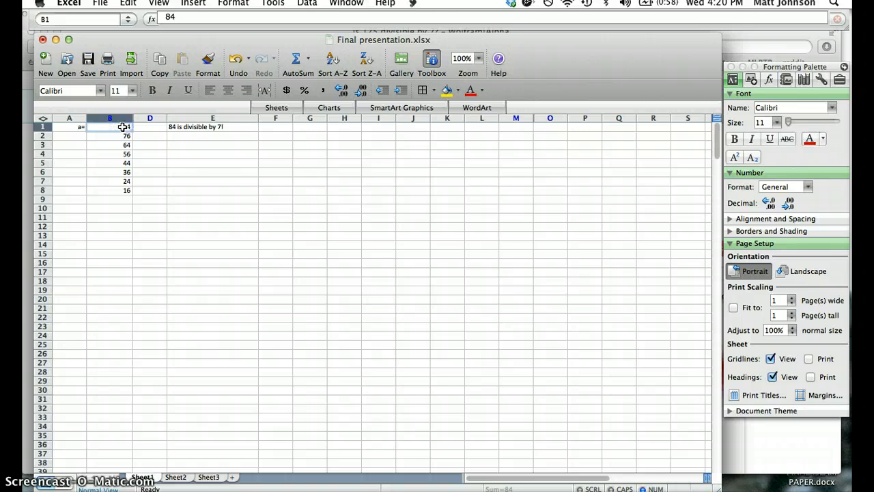
type("56")
key("Return")
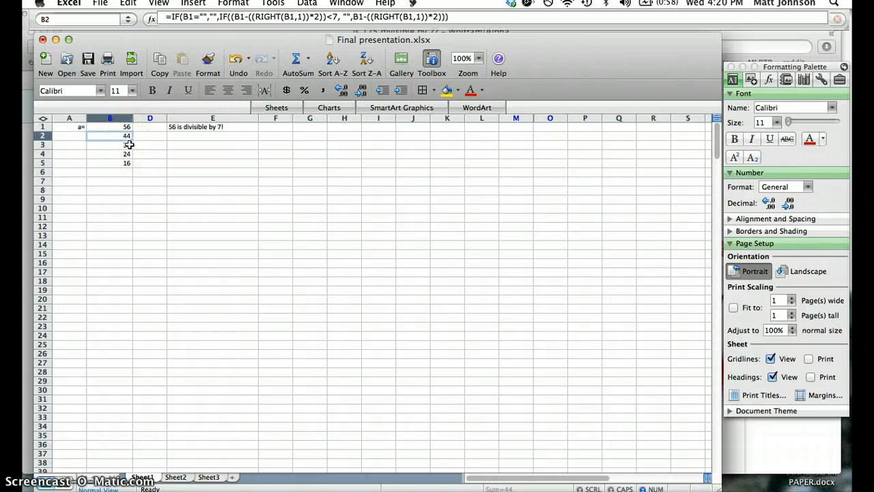
Step: Inspect the formulas in cells B2 through B5 and return to the tested number in cell B1
key("Down")
key("Down")
key("Down")
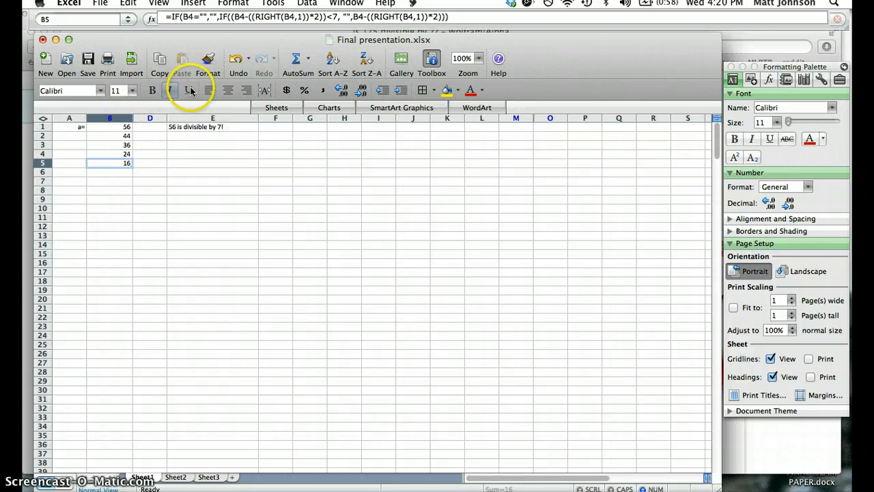
key("Up")
key("Up")
key("Up")
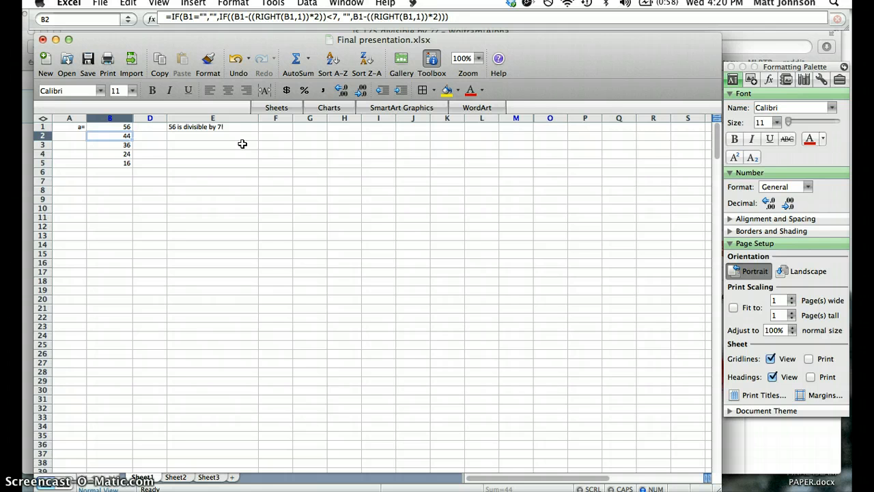
key("Up")
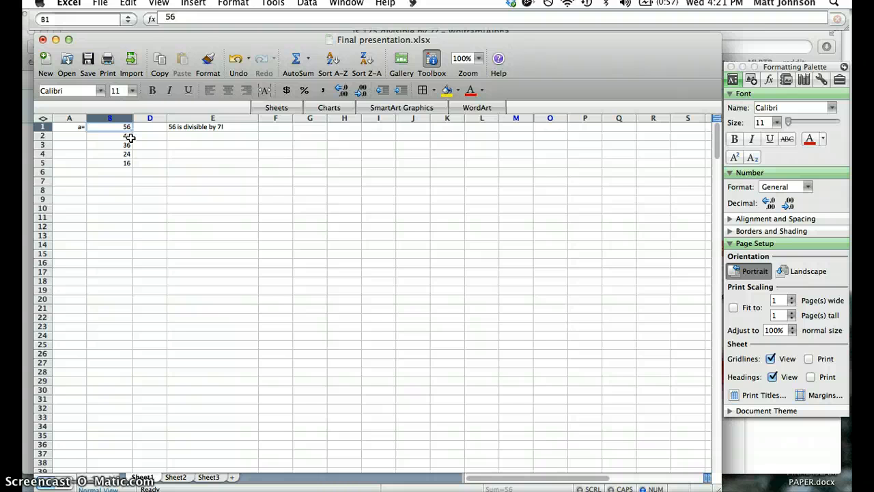
Step: Switch to Safari to review the WolframAlpha query on whether 175 is divisible by 7, and return to the Excel workbook
key("F3")
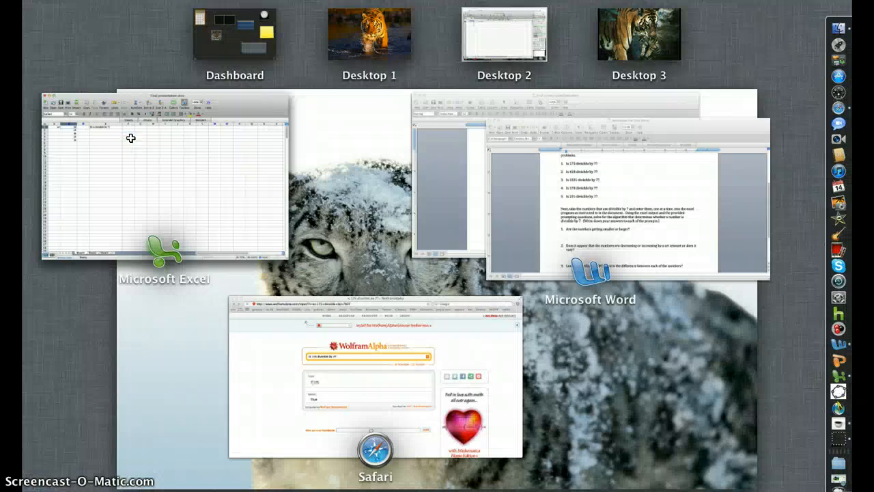
left_click(304, 366)
scroll(315, 355, "down", 1)
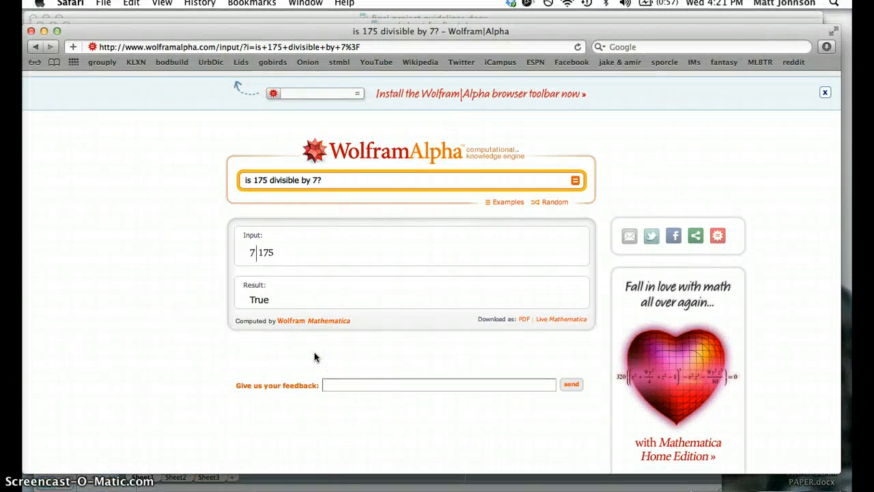
key("F3")
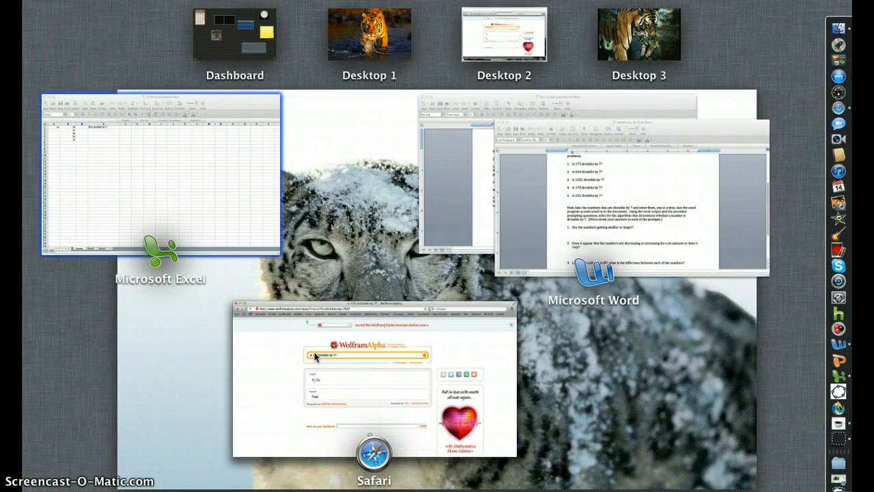
left_click(196, 178)
Step: Set the tested number in cell B1 to 122
left_click(127, 127)
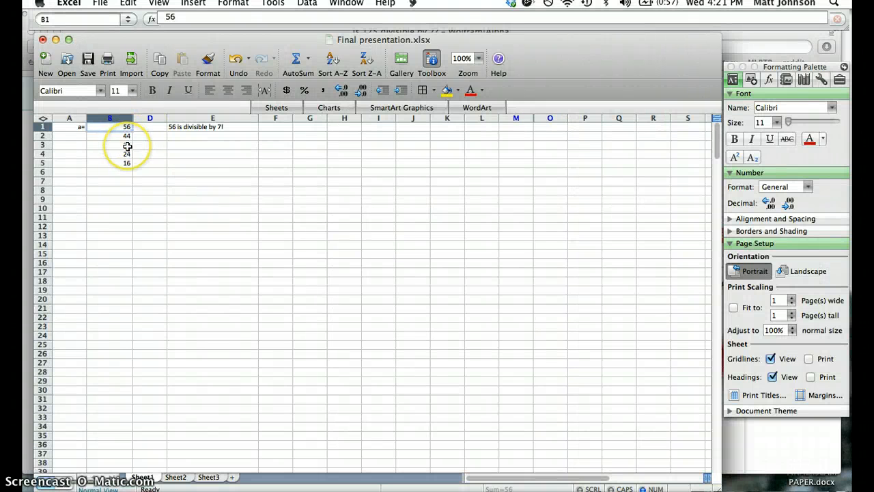
key("BackSpace")
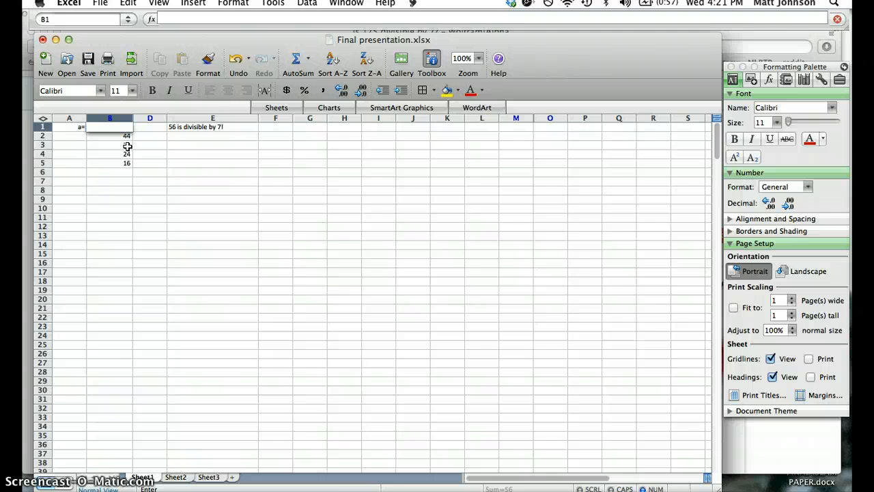
type("122")
key("Return")
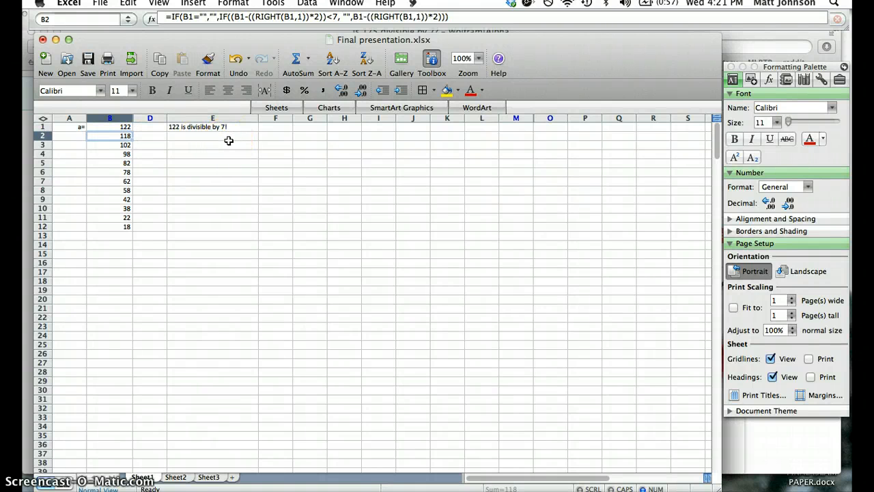
Step: Inspect the formulas in cells B3 and B4 and in the range B9 to B11
key("Down")
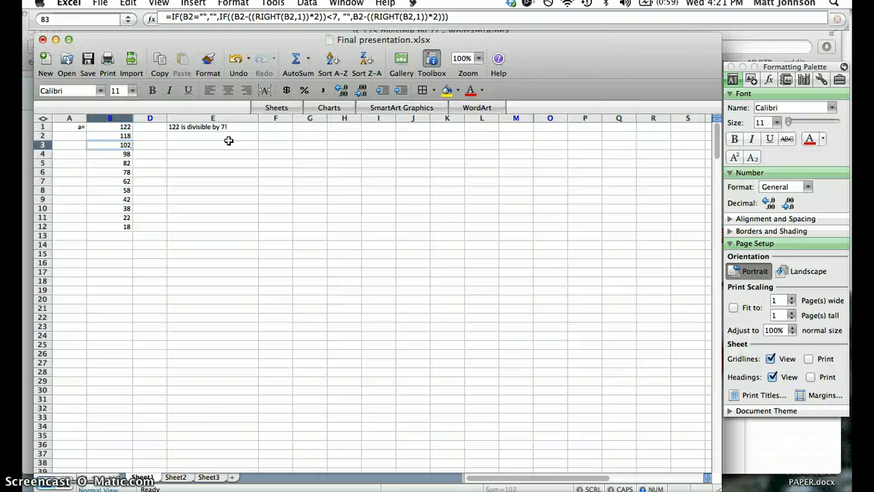
key("Down")
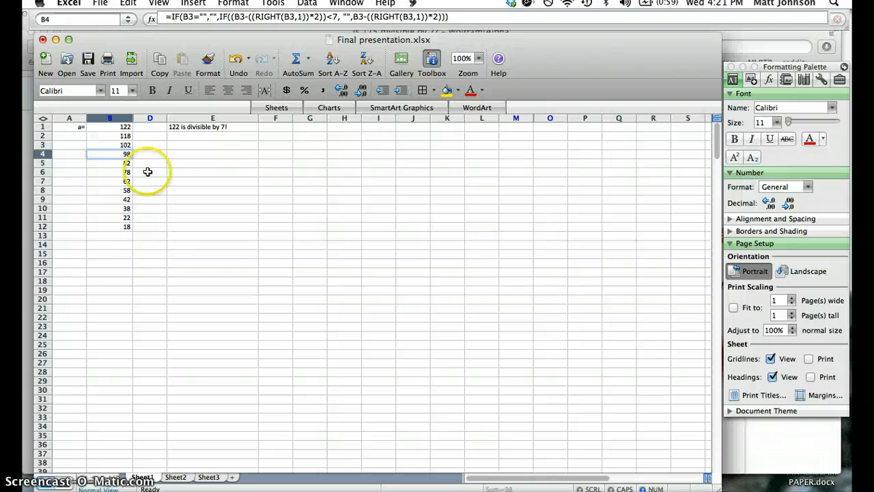
left_click(122, 200)
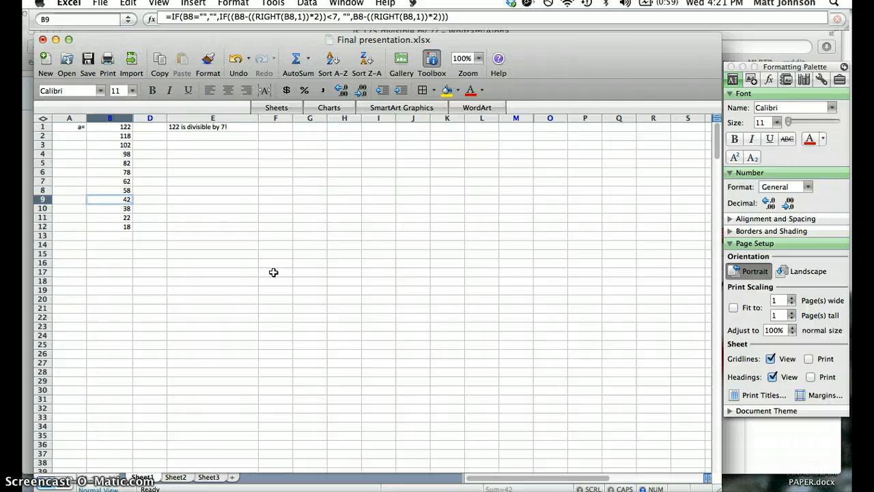
key("Down")
key("Down")
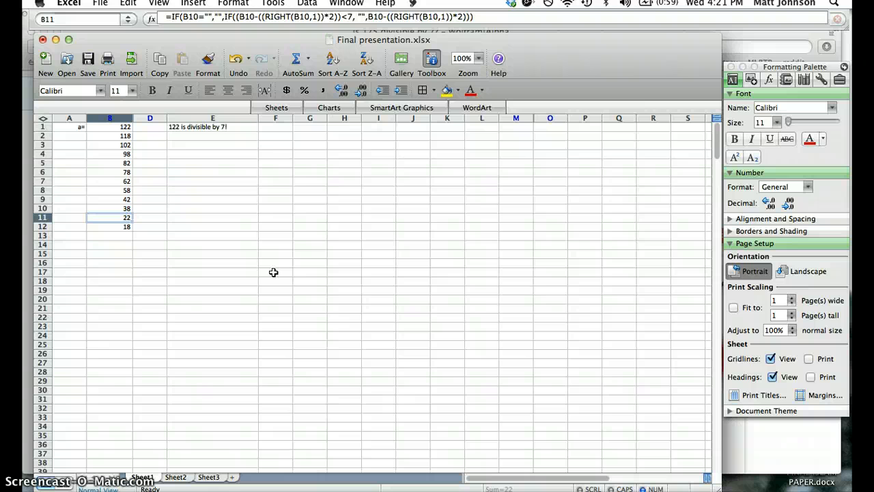
key("Up")
key("Up")
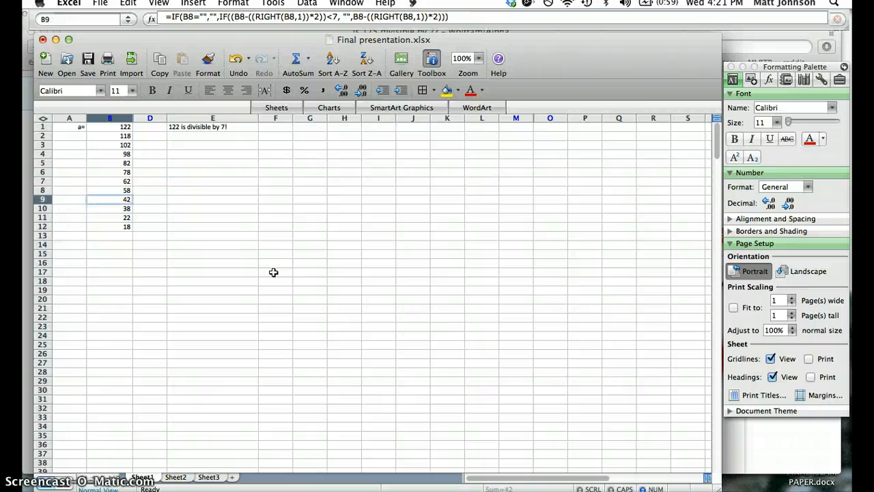
Step: Switch to the Word document "worksheet for final.docx" and review the four prompting questions about the divisibility algorithm
key("ctrl+Up")
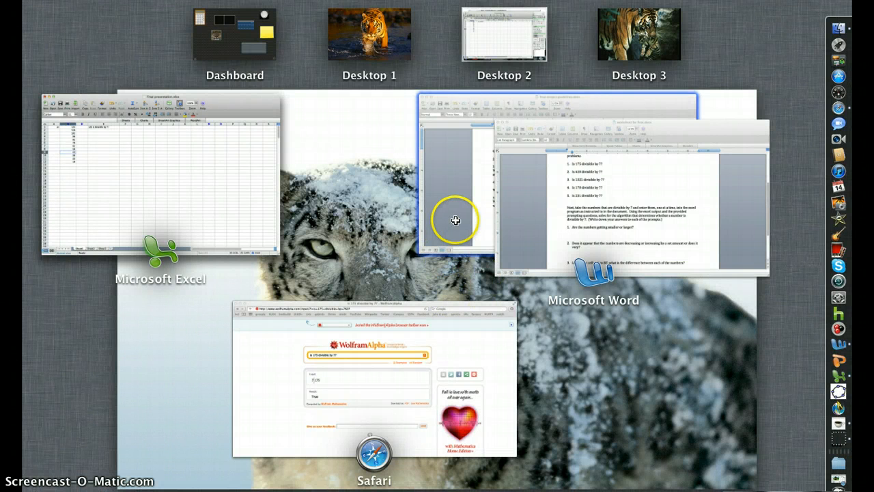
left_click(558, 223)
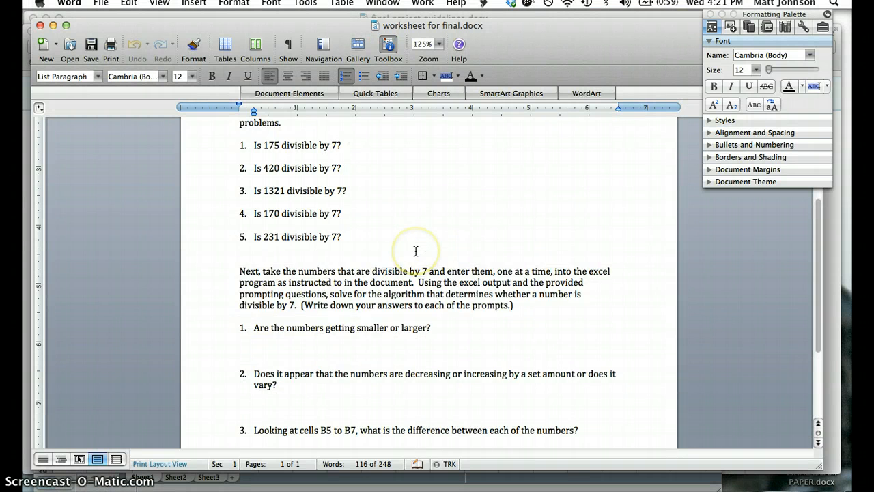
scroll(415, 251, "down", 3)
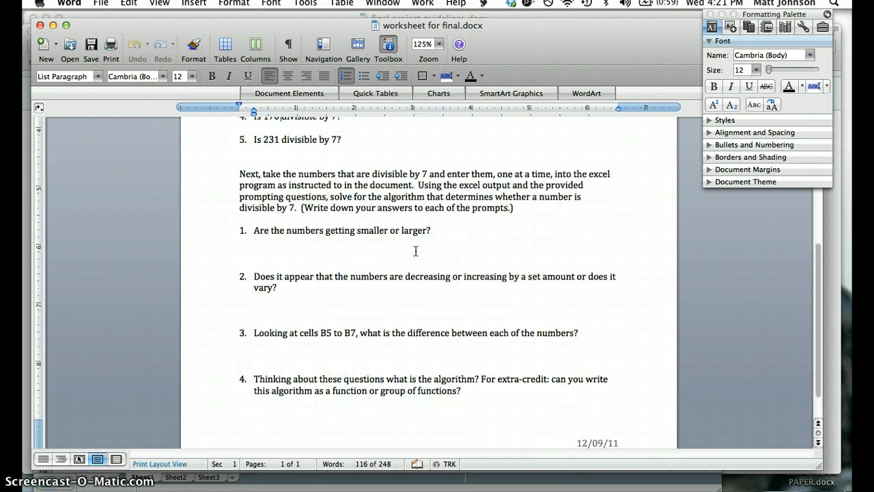
left_click(438, 231)
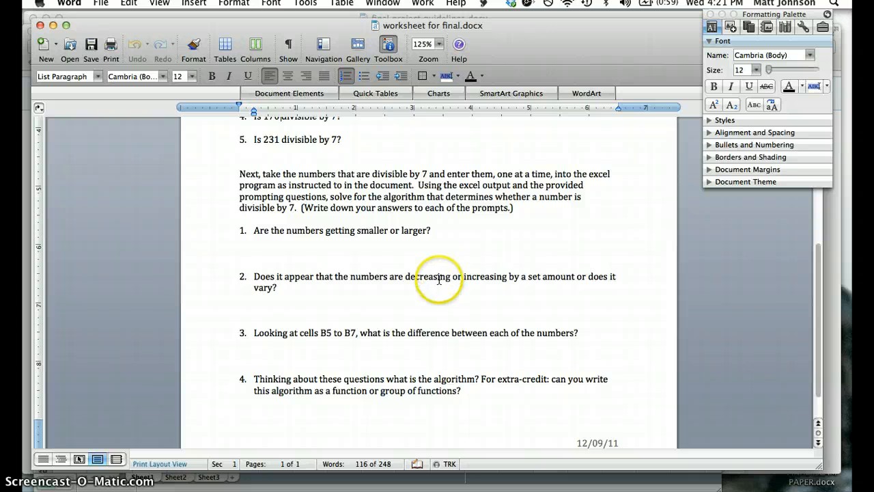
scroll(439, 280, "down", 1)
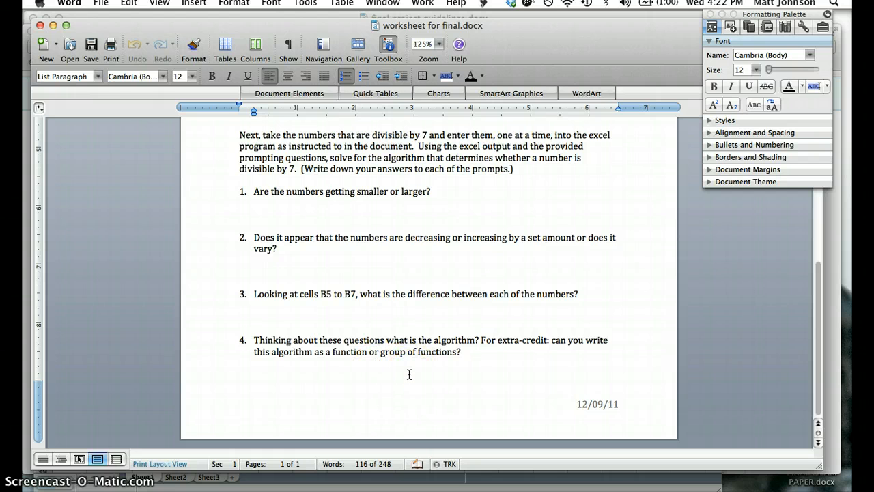
key("ctrl+Down")
key("ctrl+Down")
Step: Switch back to the Excel workbook and examine the IF formula behind the result message in cell E1, discarding any edits
key("ctrl+Up")
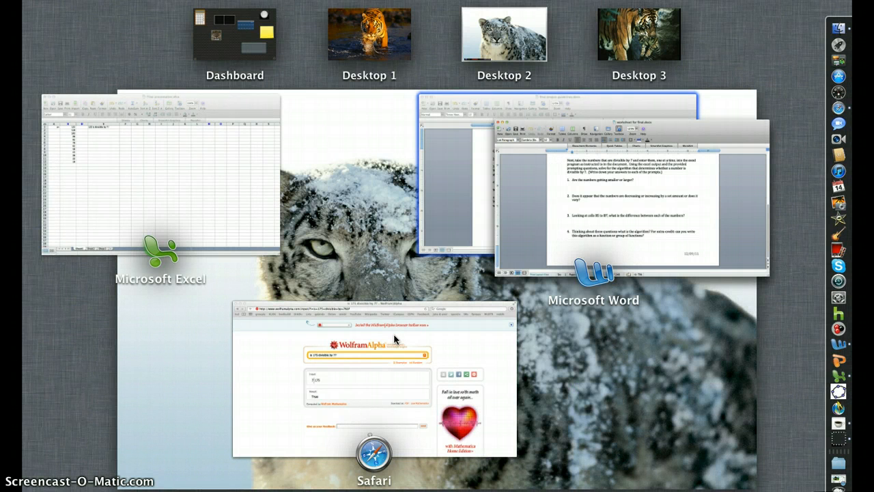
left_click(209, 221)
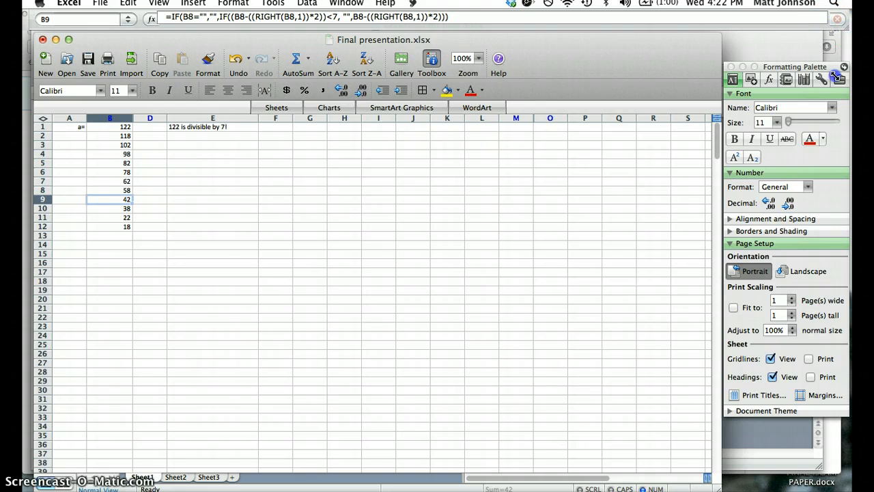
left_click(128, 136)
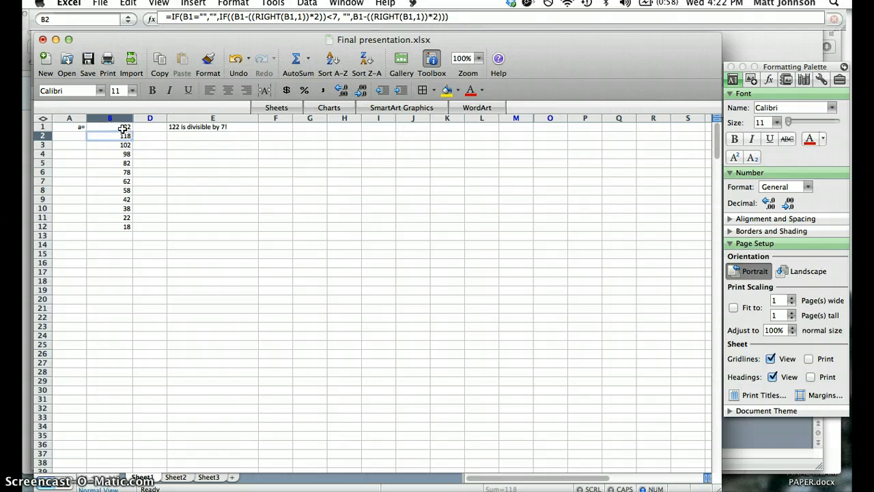
left_click(122, 129)
left_click(174, 127)
double_click(177, 128)
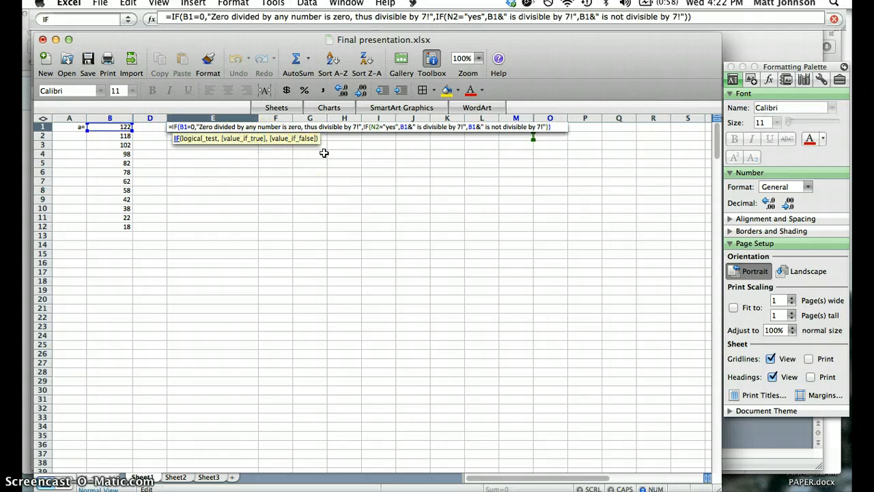
left_click(319, 199)
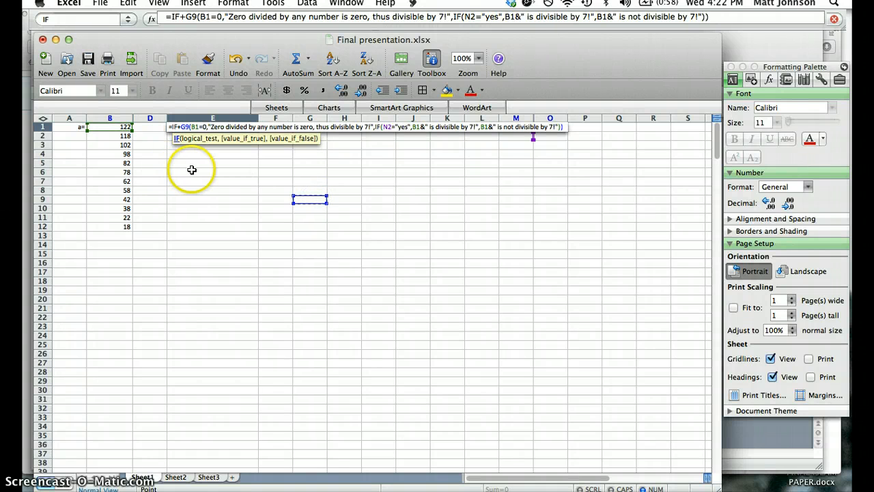
key("Escape")
Step: Examine the formulas in cells B7 and B12 without changing them
left_click(128, 180)
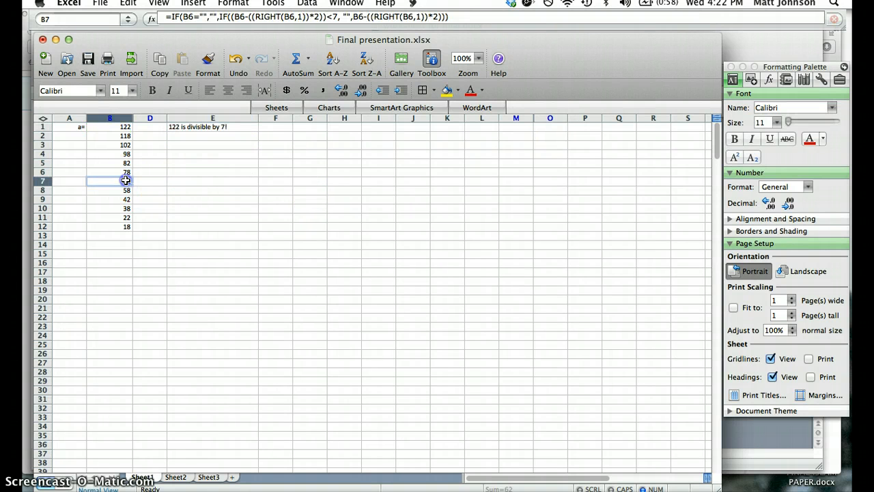
double_click(126, 181)
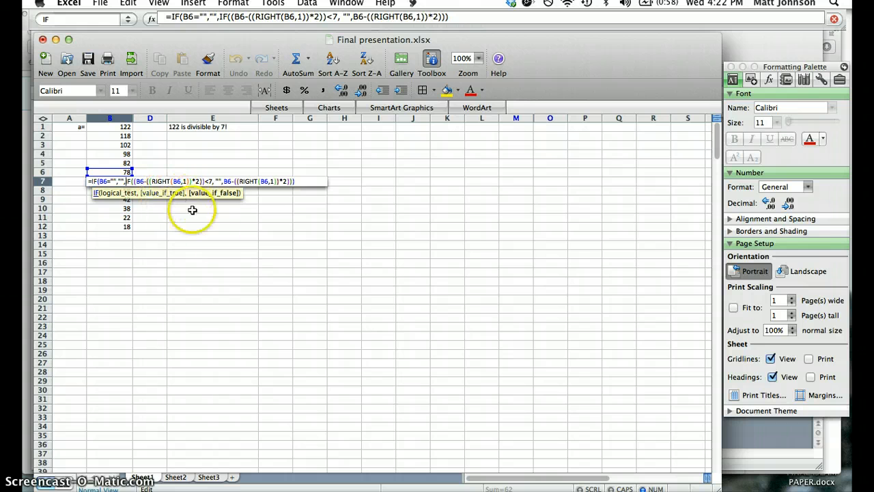
key("Escape")
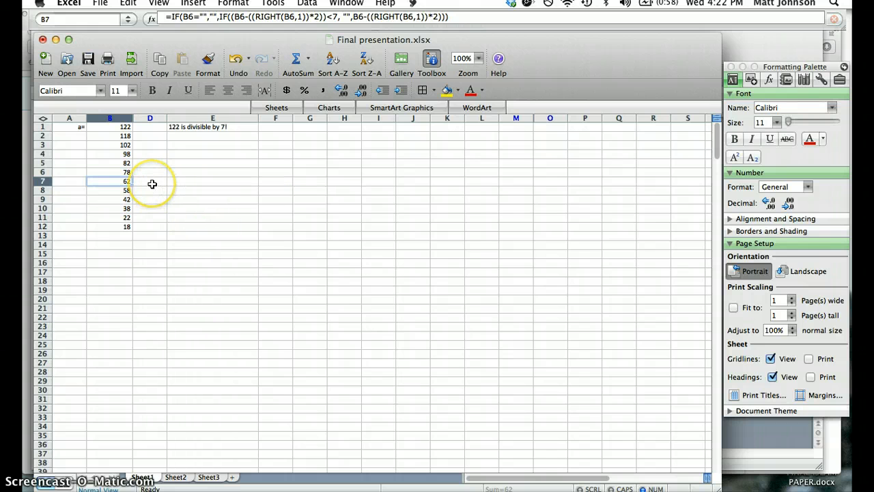
left_click(127, 227)
key("super+v")
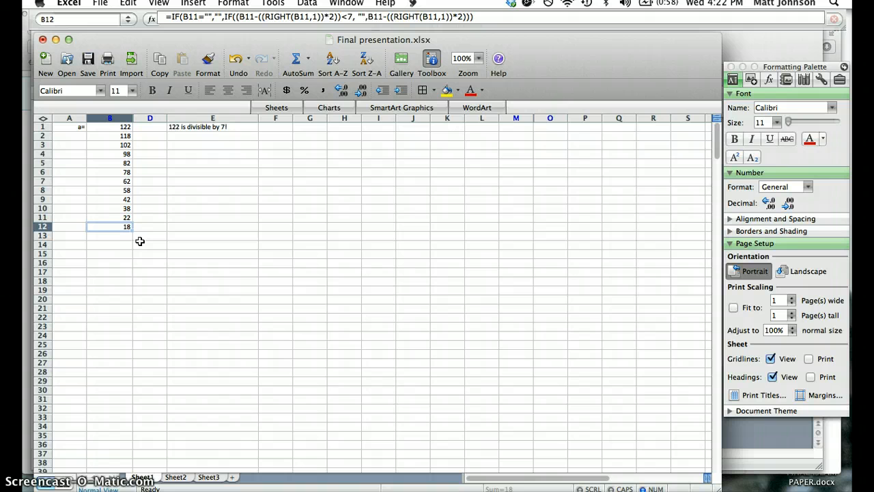